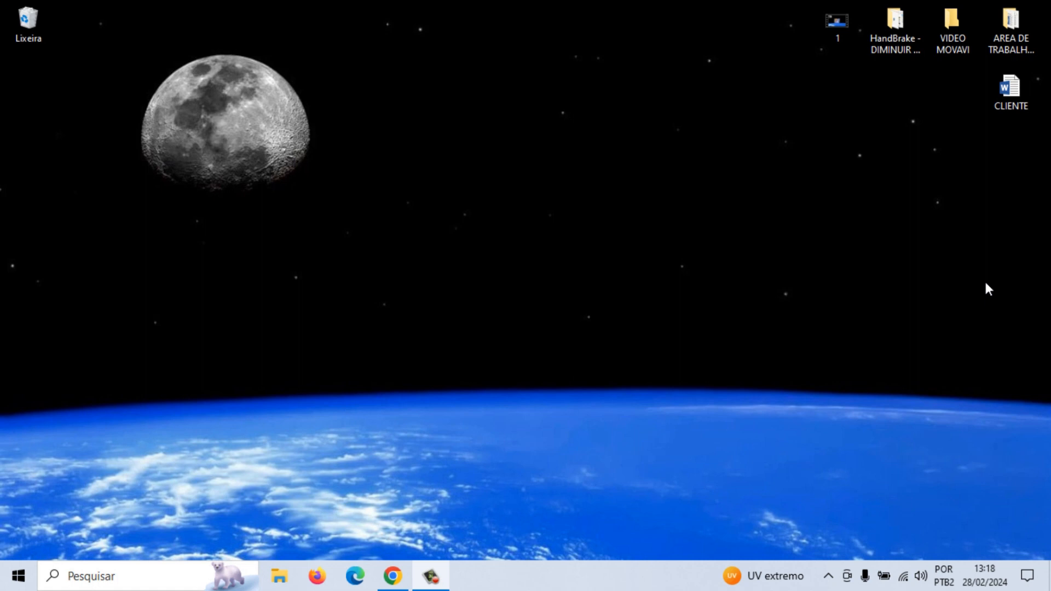
# Quick-format the ESD-USB (E:) drive as FAT32 with a 16-kilobyte allocation unit size, keeping the volume label ESD-USB
pyautogui.click(277, 585)
pyautogui.click(82, 357)
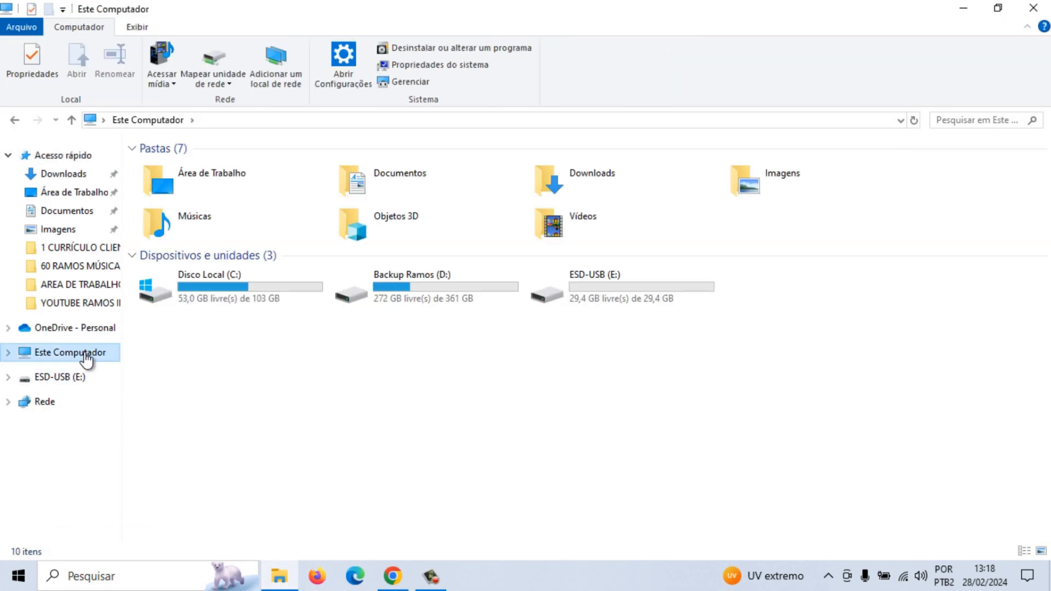
pyautogui.click(597, 286)
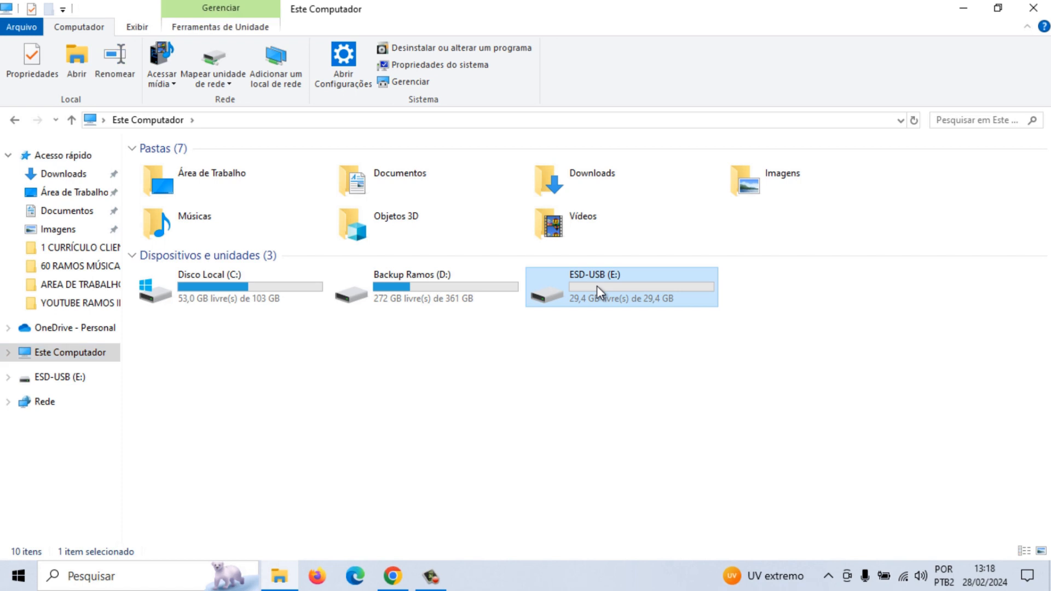
pyautogui.rightClick(597, 286)
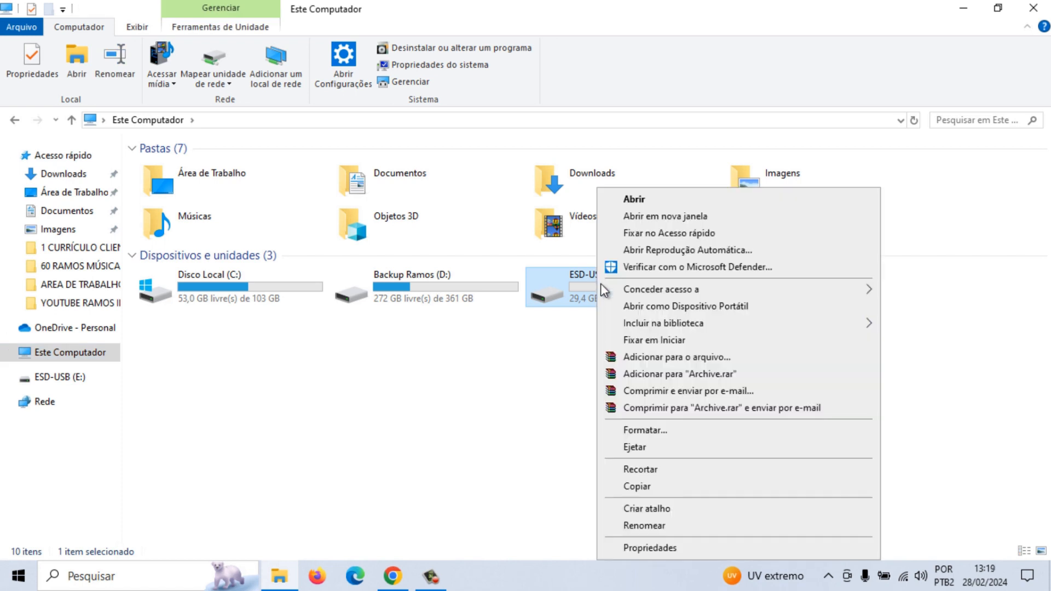
pyautogui.click(659, 430)
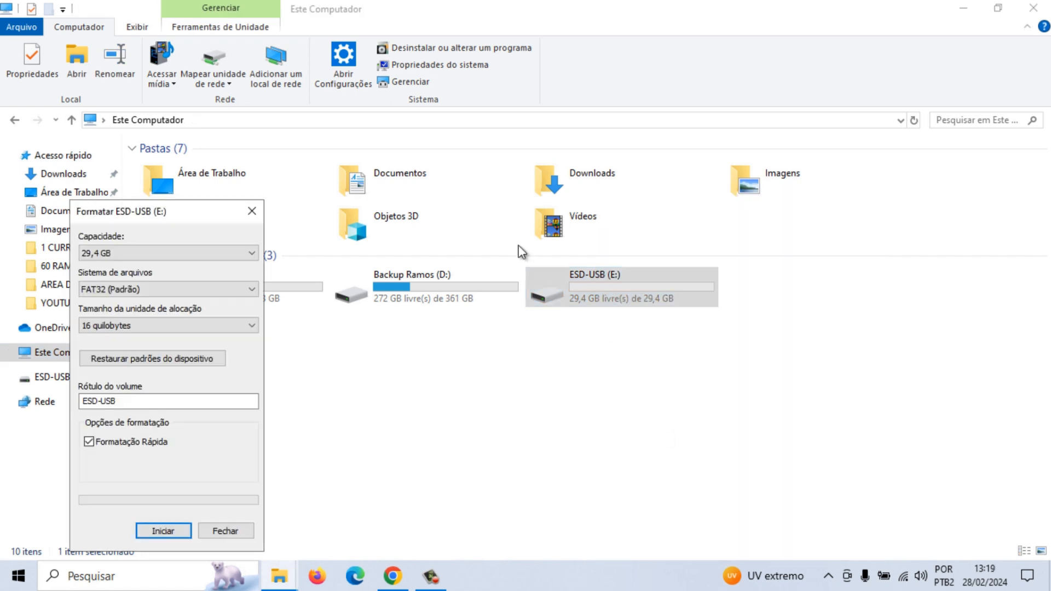
pyautogui.click(189, 530)
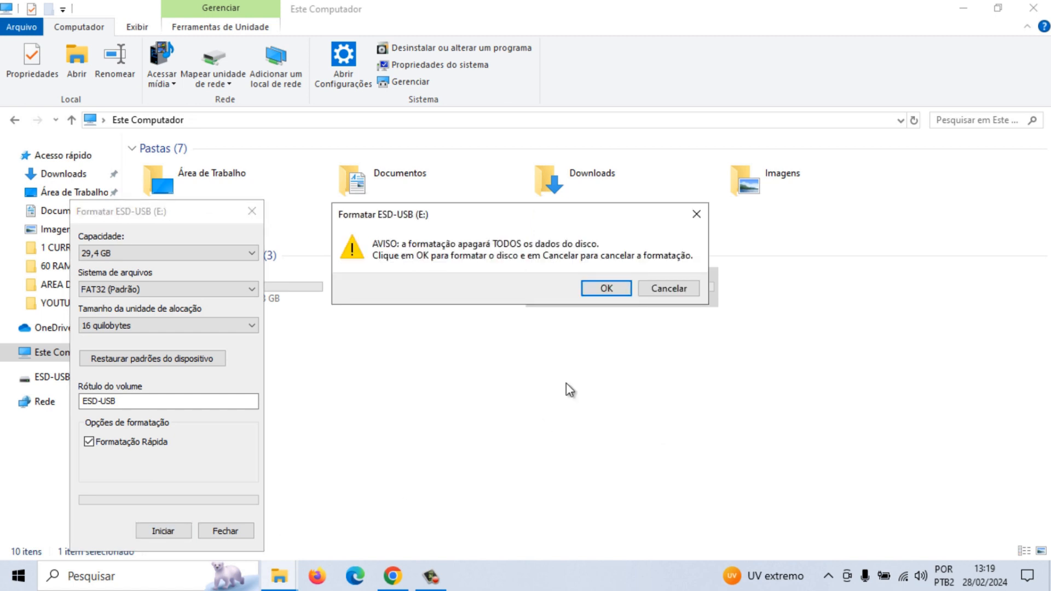
pyautogui.click(602, 288)
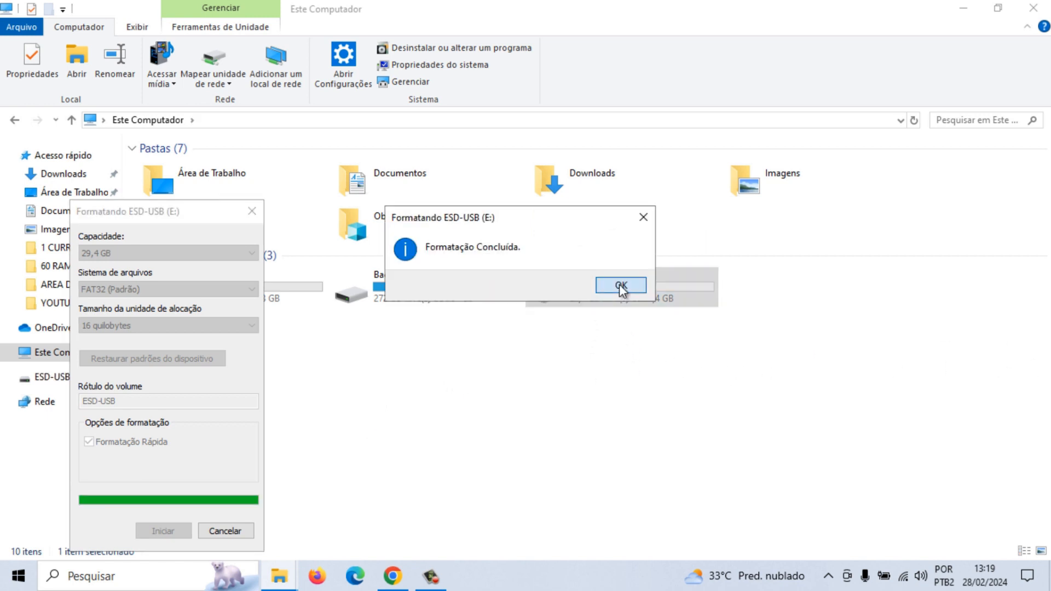
pyautogui.click(619, 284)
pyautogui.click(223, 531)
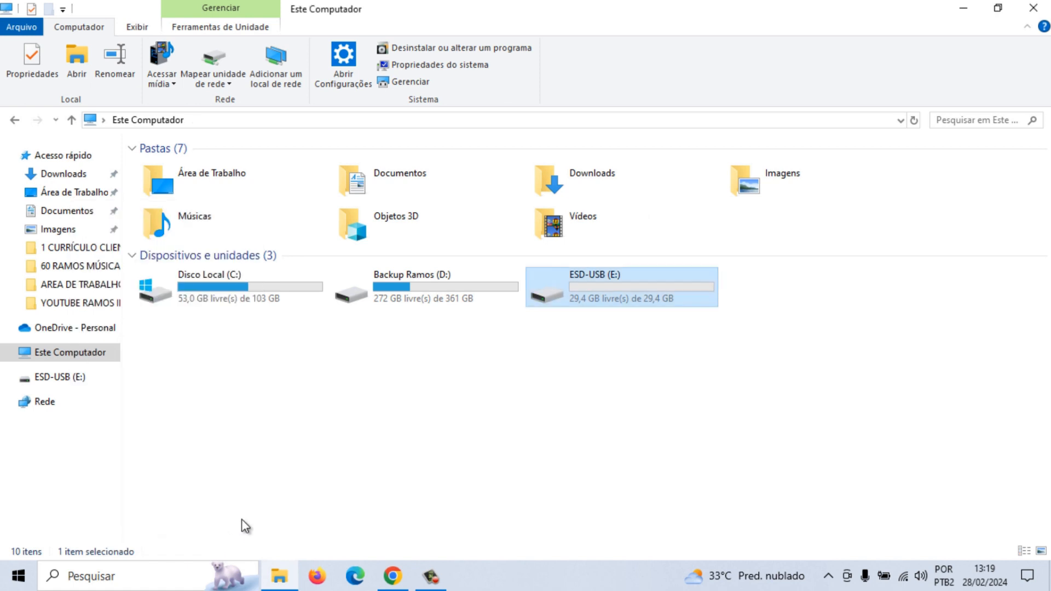
# Check the contents of the formatted ESD-USB (E:) drive and close the file window
pyautogui.doubleClick(629, 283)
pyautogui.click(21, 119)
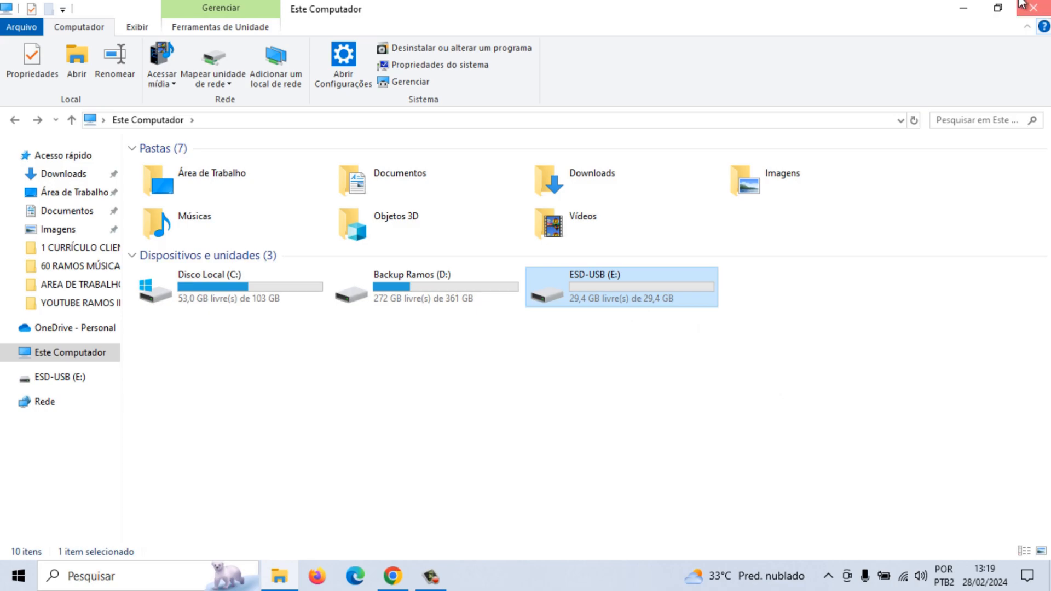
pyautogui.click(1034, 8)
# Switch to Chrome, search Google for "BAIXAR WINDOWS 10" and open Microsoft's Windows 10 download page
pyautogui.click(402, 582)
pyautogui.click(381, 327)
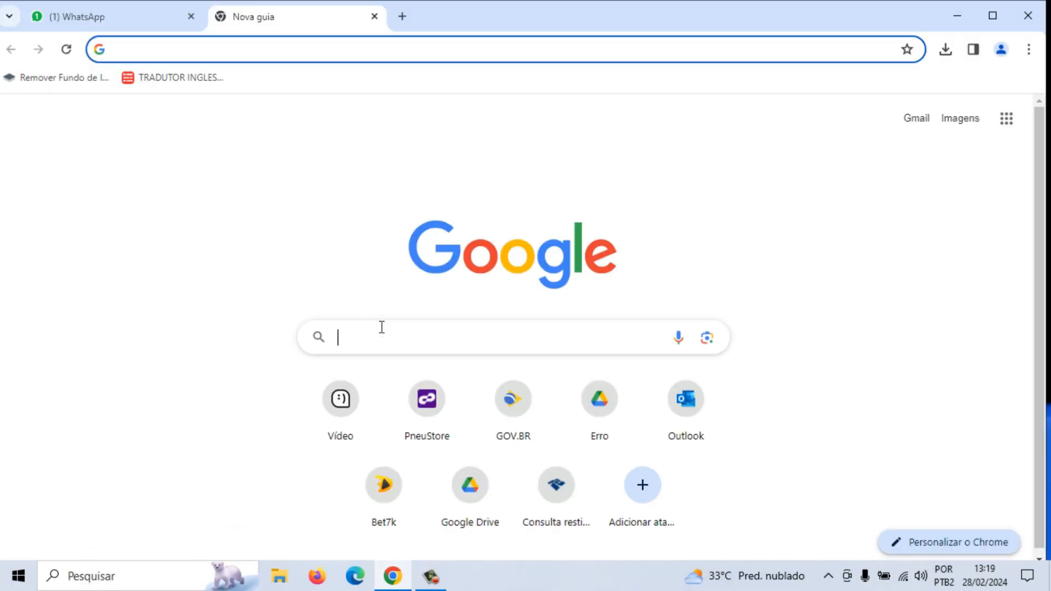
pyautogui.write('BAIXAR')
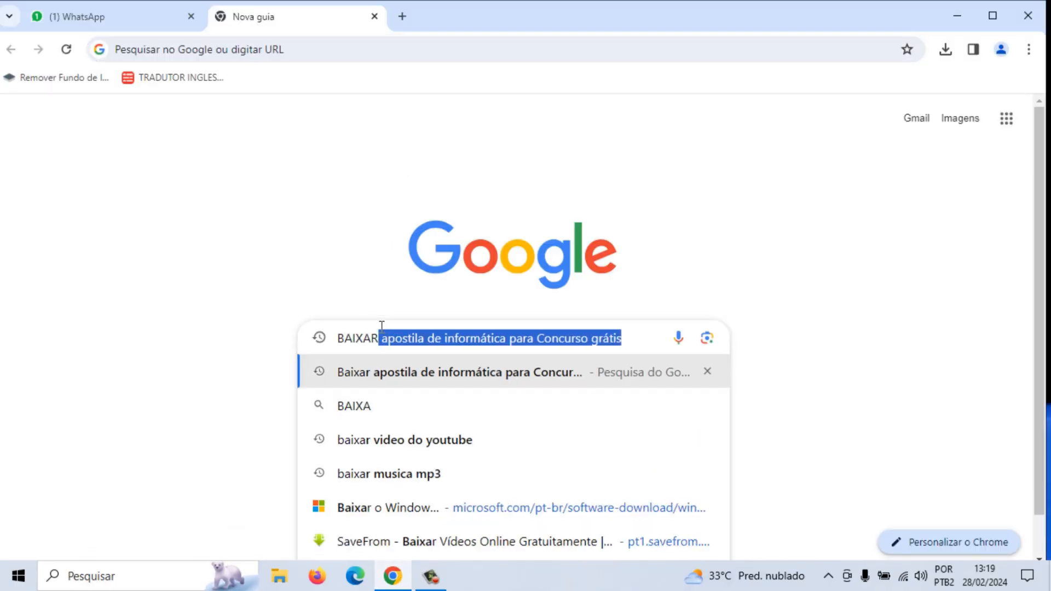
pyautogui.write(' WINDOWS 10')
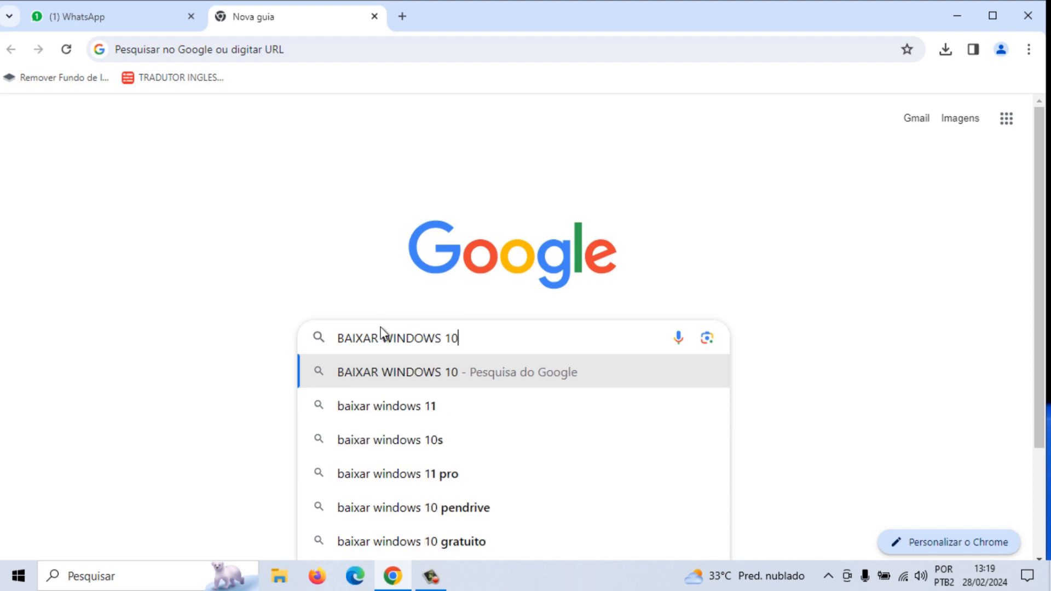
pyautogui.press('Return')
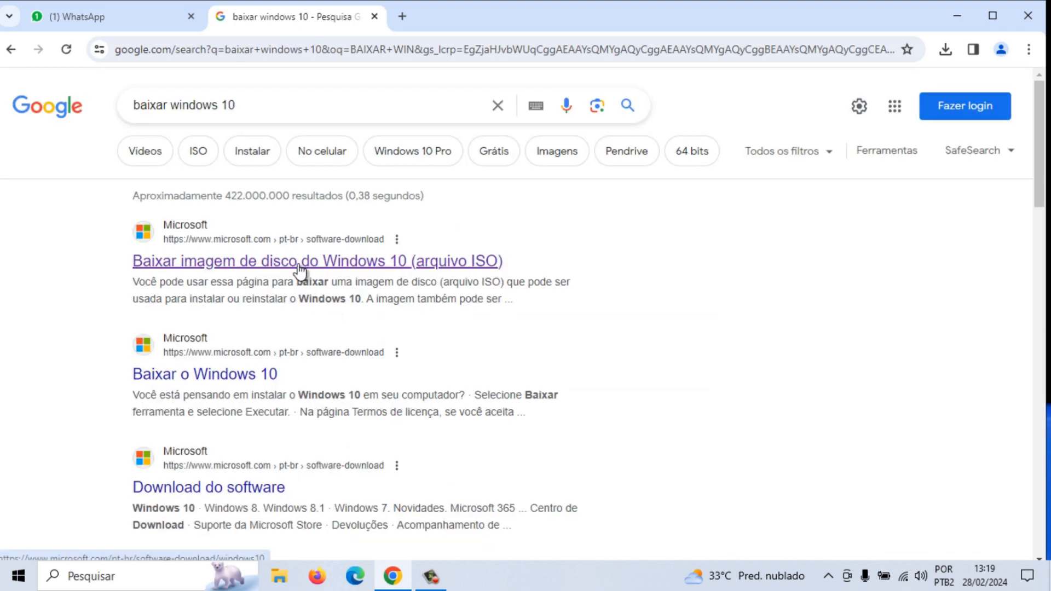
pyautogui.click(300, 270)
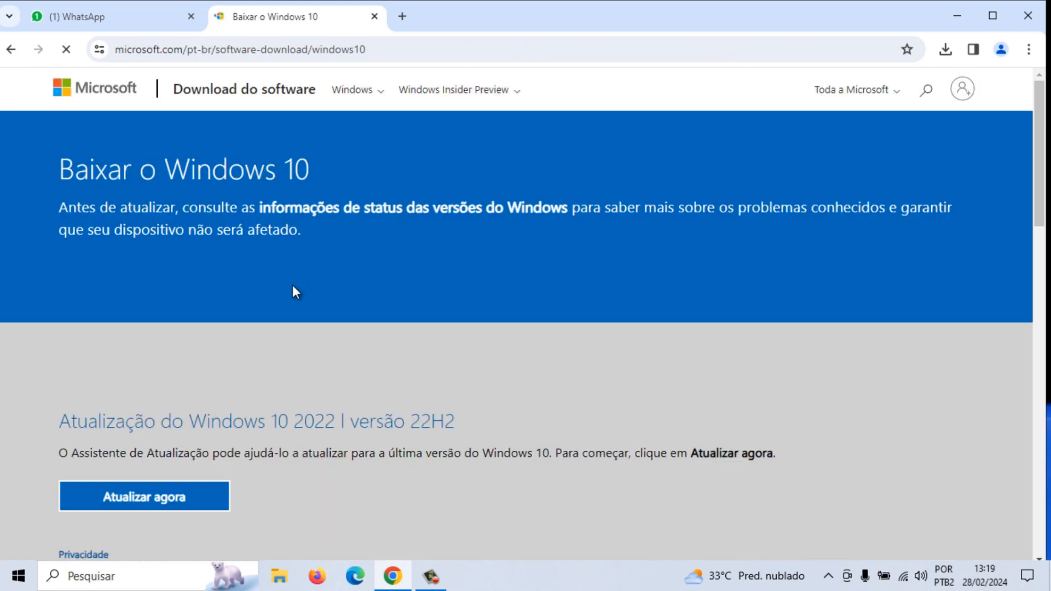
# Download the Windows 10 media creation tool and minimize the browser
pyautogui.scroll(-8, 1039, 130)
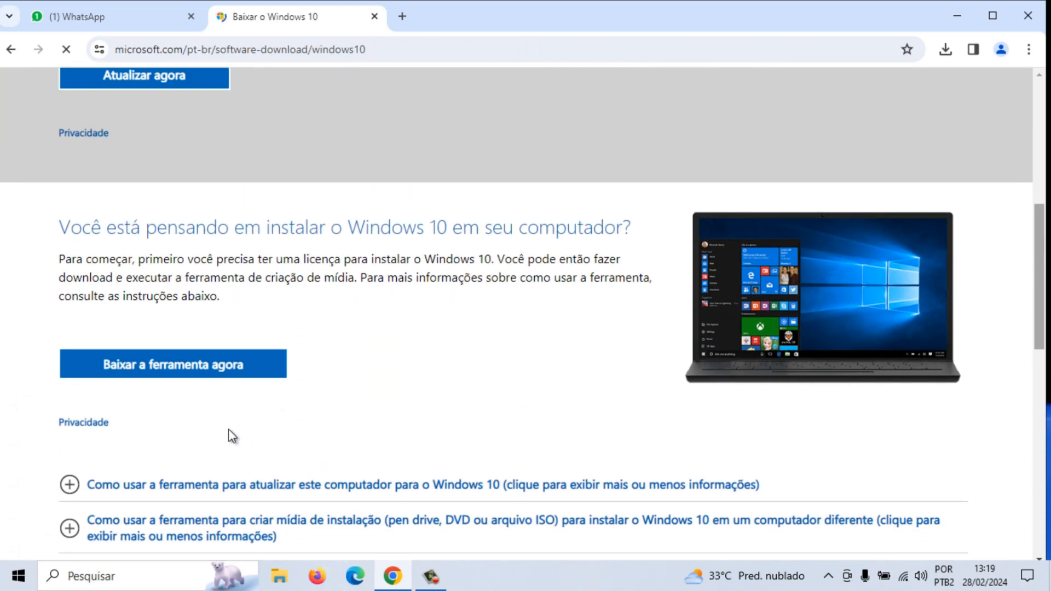
pyautogui.click(176, 367)
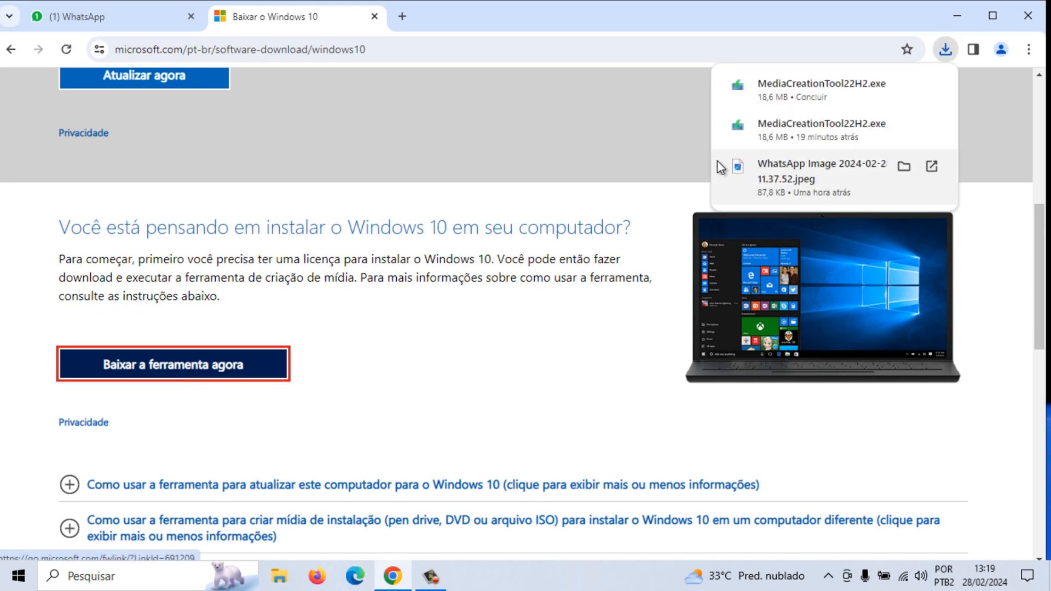
pyautogui.moveTo(827, 97)
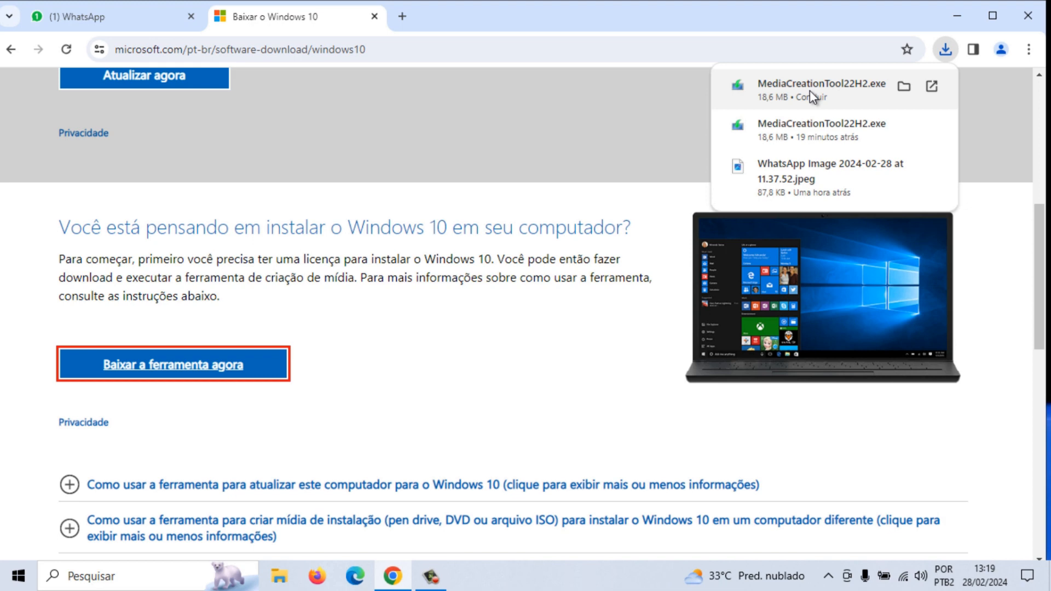
pyautogui.click(952, 19)
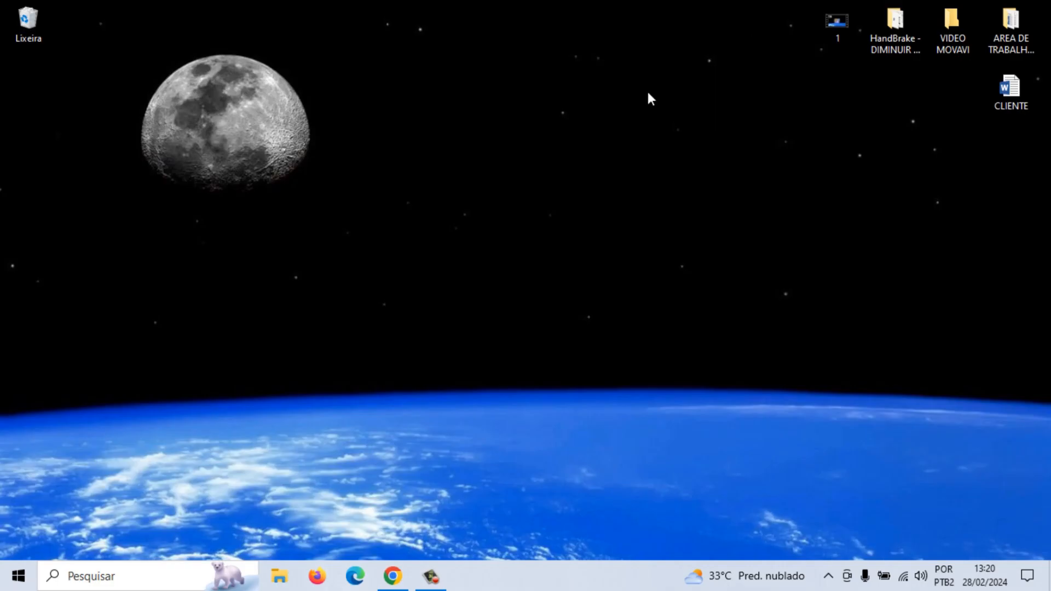
# Launch MediaCreationTool22H2 from the Downloads folder and close the folder window behind the installer
pyautogui.click(289, 585)
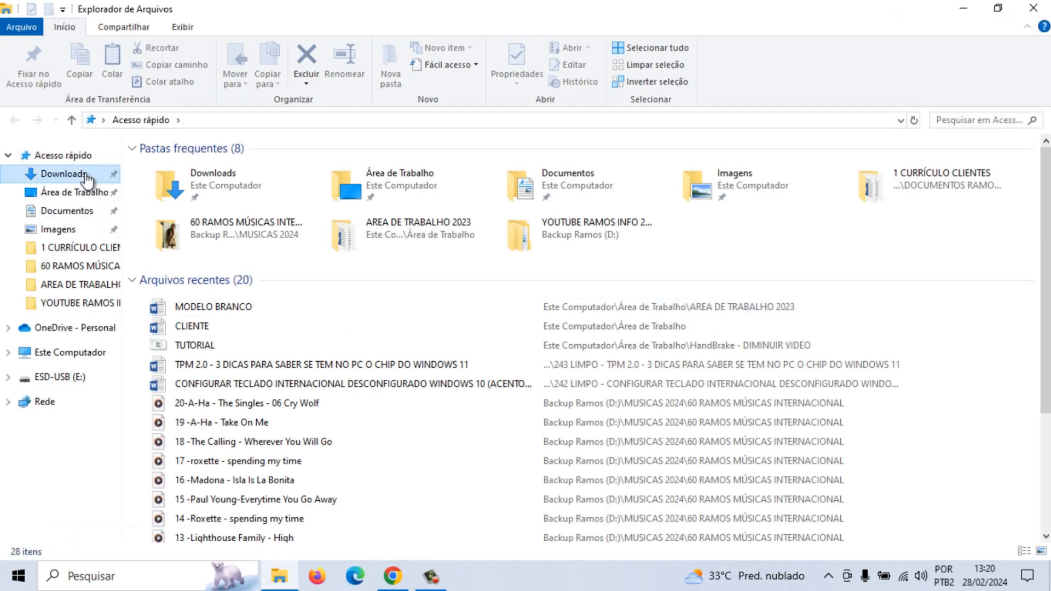
pyautogui.click(85, 176)
pyautogui.click(234, 189)
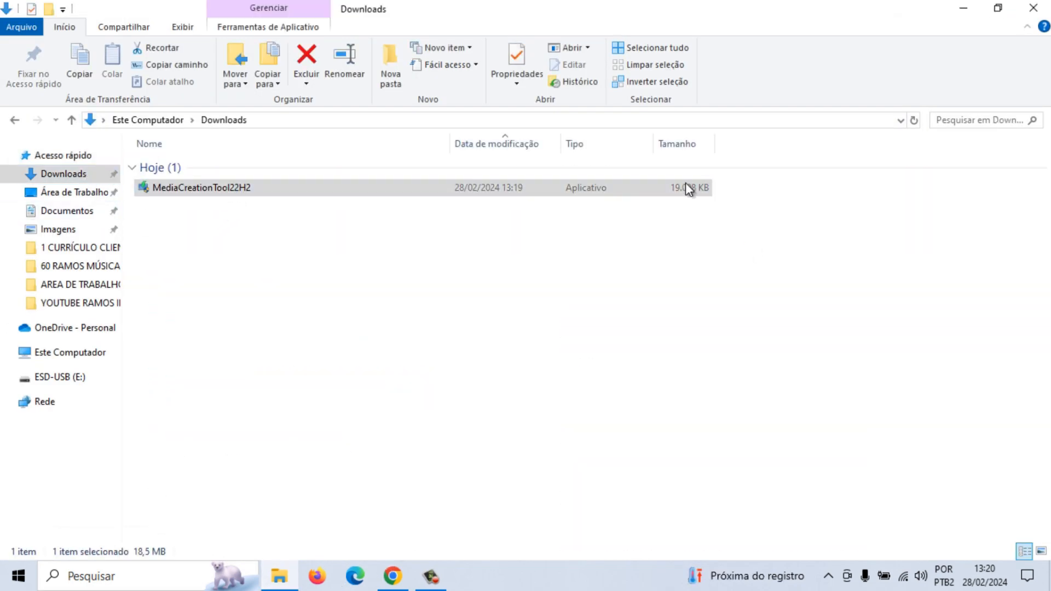
pyautogui.doubleClick(224, 189)
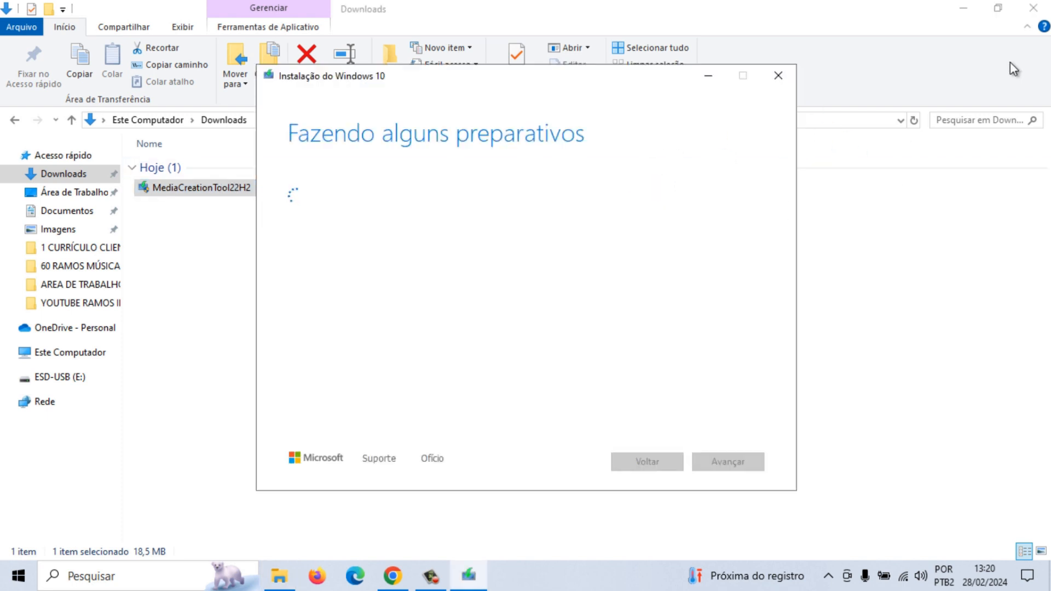
pyautogui.click(1034, 8)
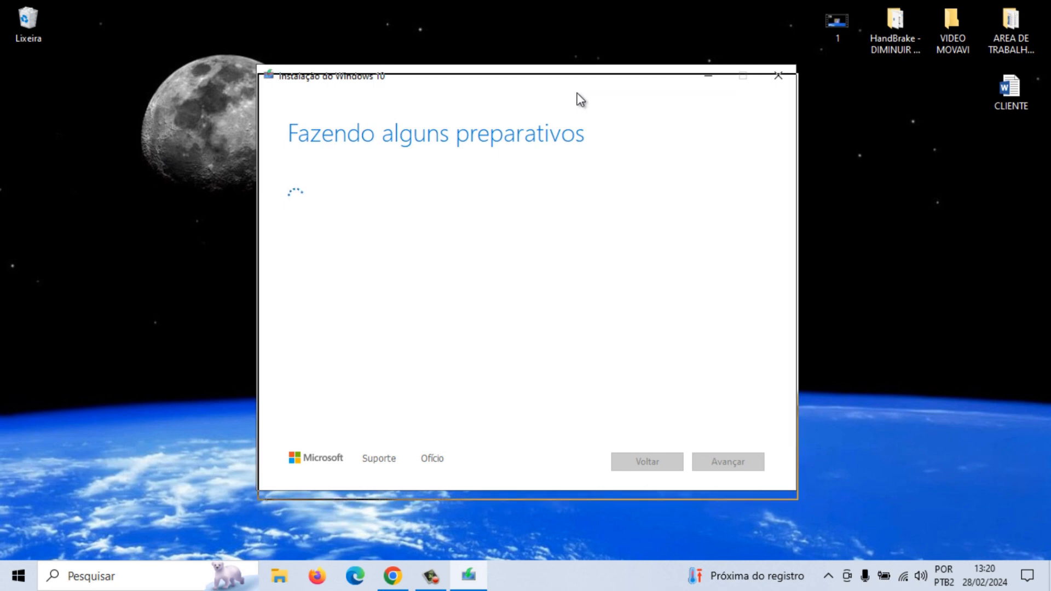
pyautogui.moveTo(577, 82); pyautogui.dragTo(580, 94)
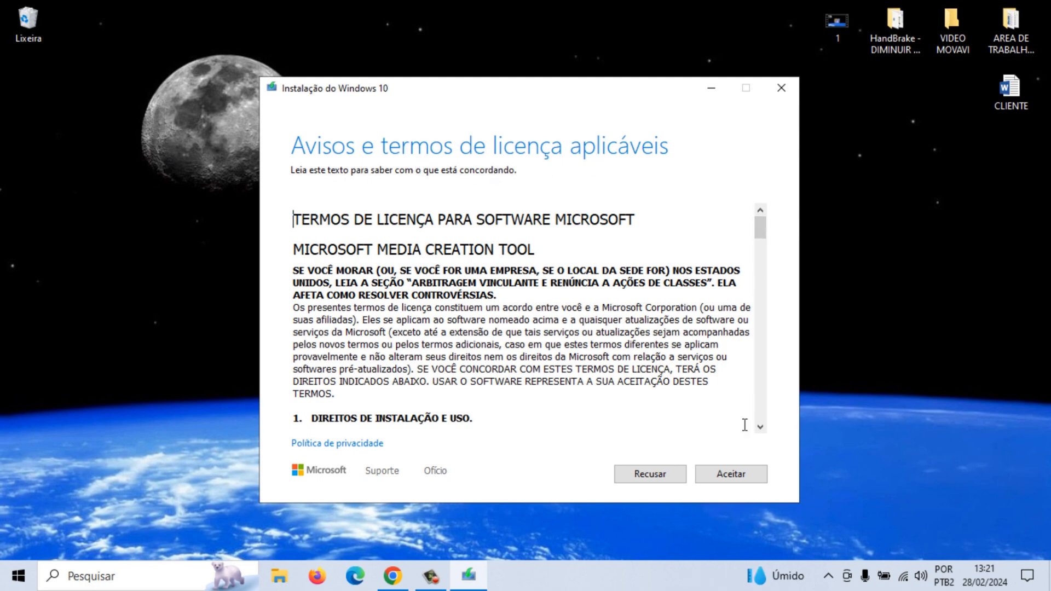
# Accept the license terms and choose to create installation media (USB drive, DVD or ISO file) for another computer
pyautogui.click(742, 475)
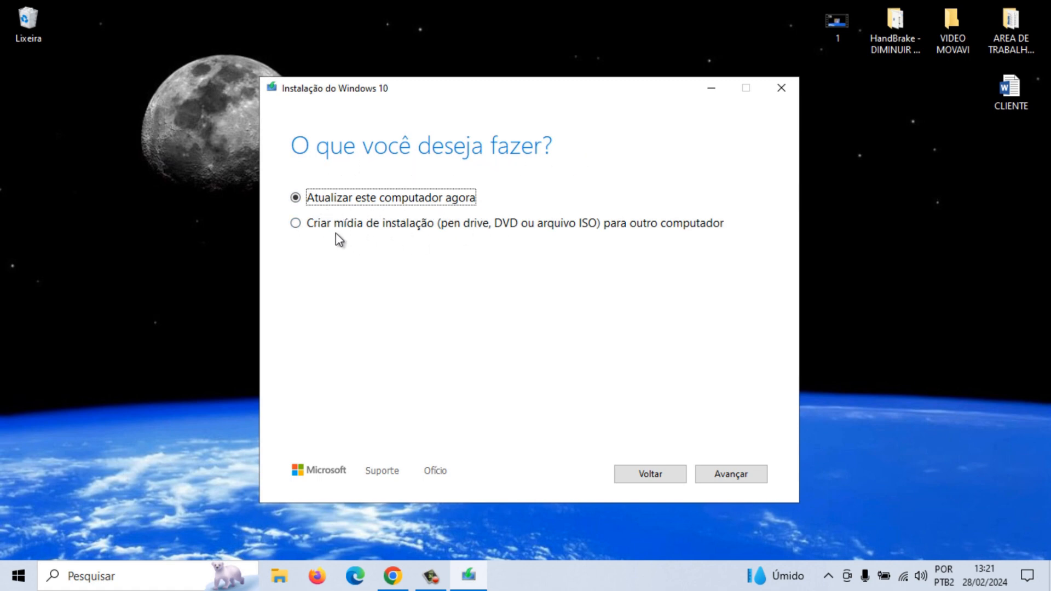
pyautogui.click(297, 224)
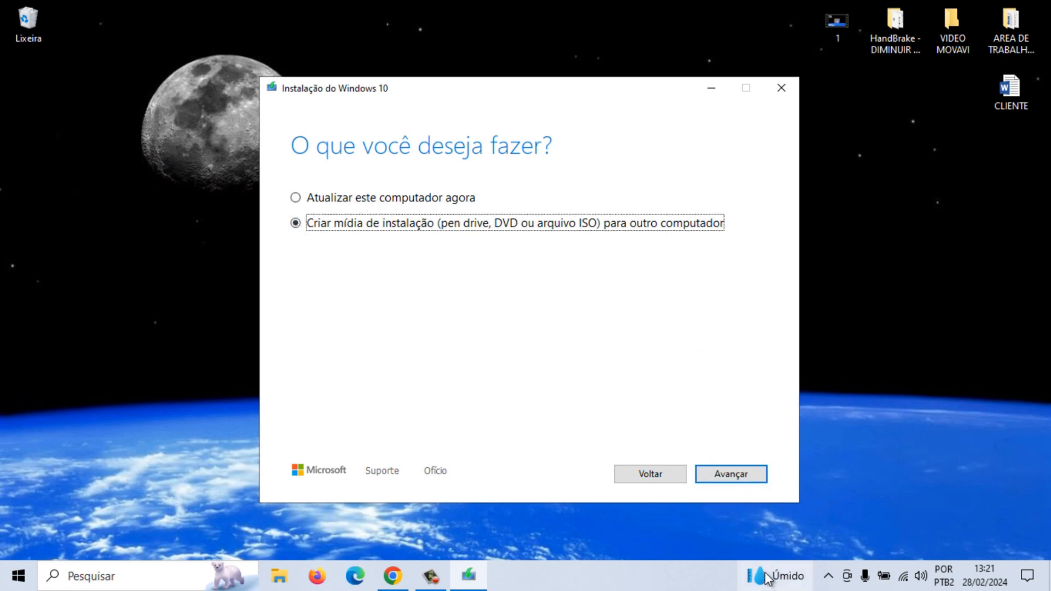
pyautogui.click(743, 479)
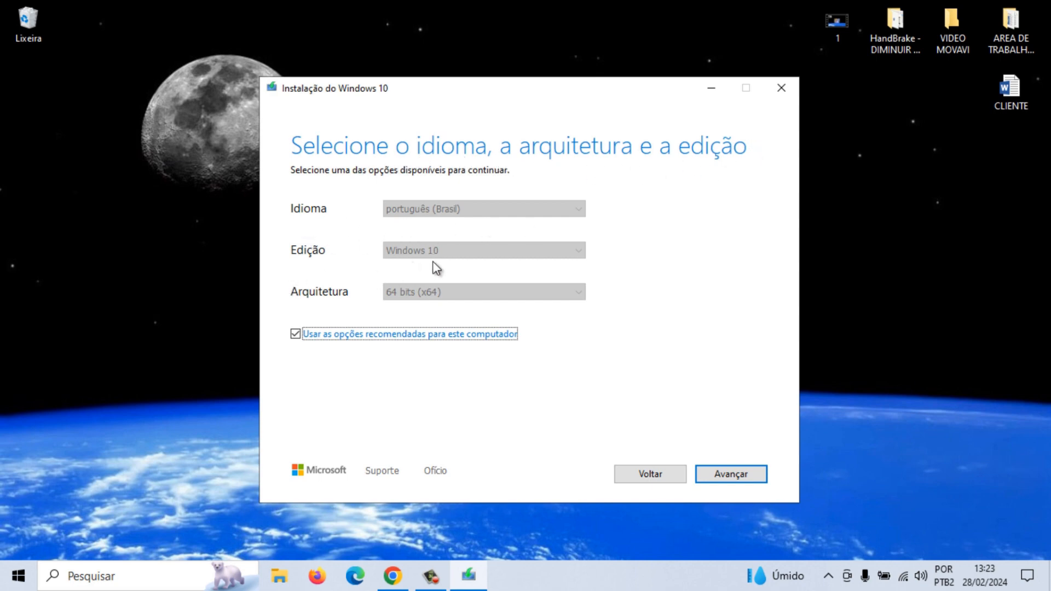
# Try the 32 bits (x86), 64 bits (x64) and Ambas architectures, returning to the recommended options for this computer
pyautogui.click(296, 334)
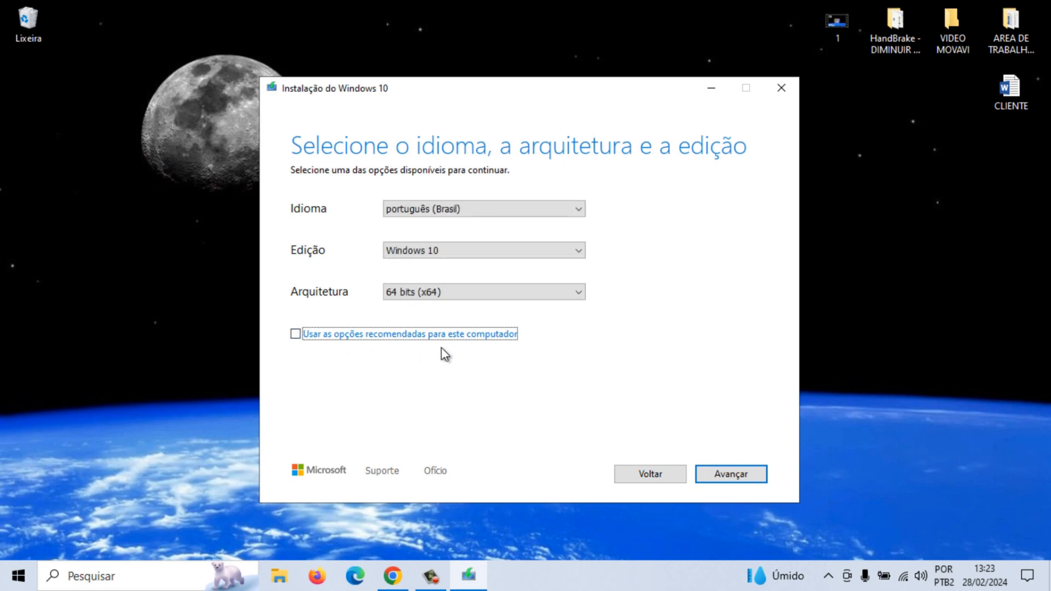
pyautogui.click(537, 292)
pyautogui.click(476, 306)
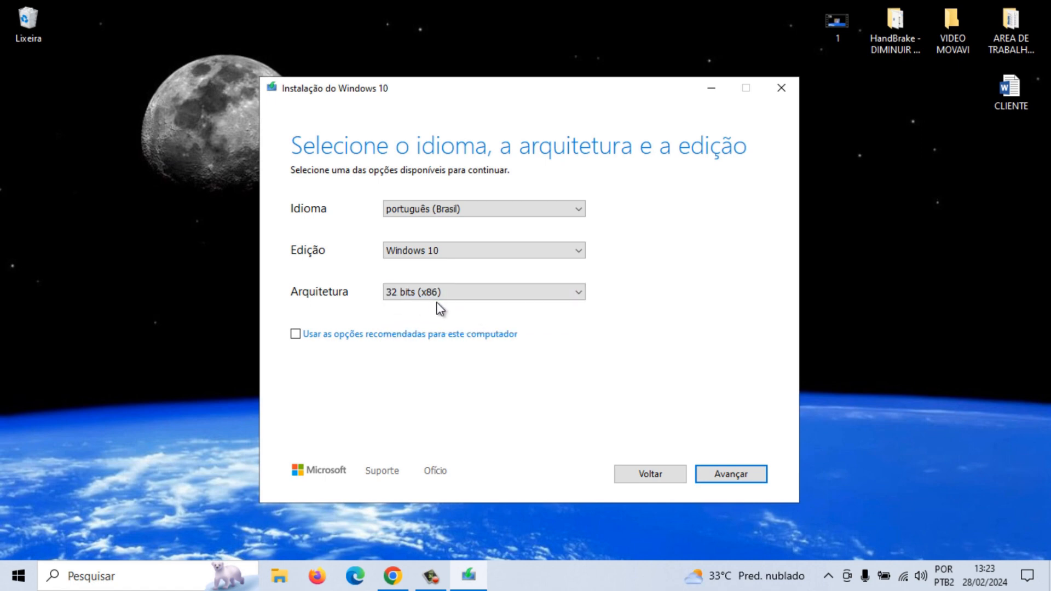
pyautogui.click(560, 294)
pyautogui.click(458, 318)
pyautogui.click(547, 335)
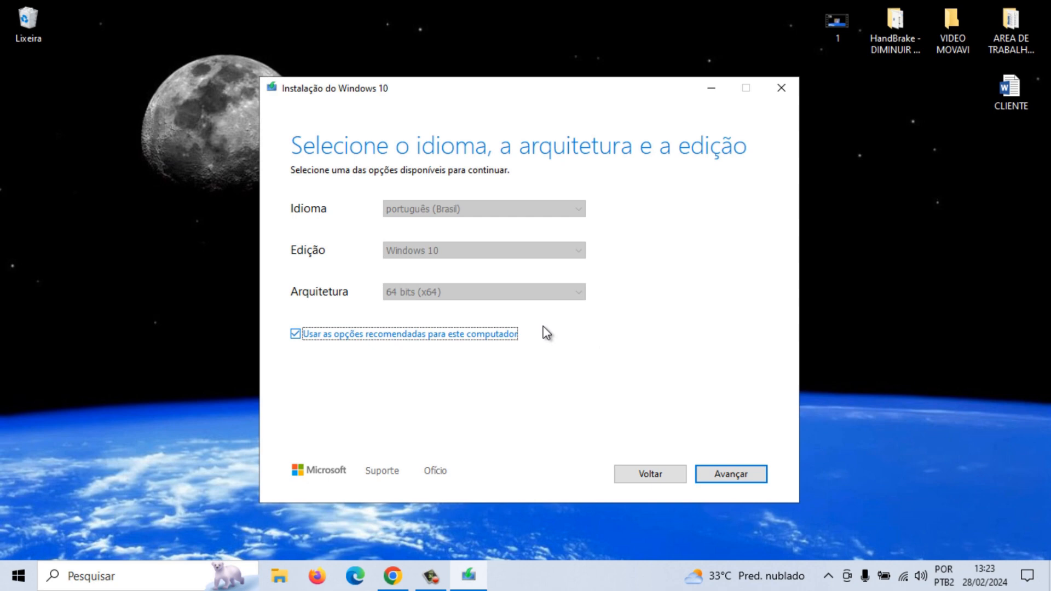
pyautogui.click(300, 335)
pyautogui.click(416, 292)
pyautogui.click(426, 328)
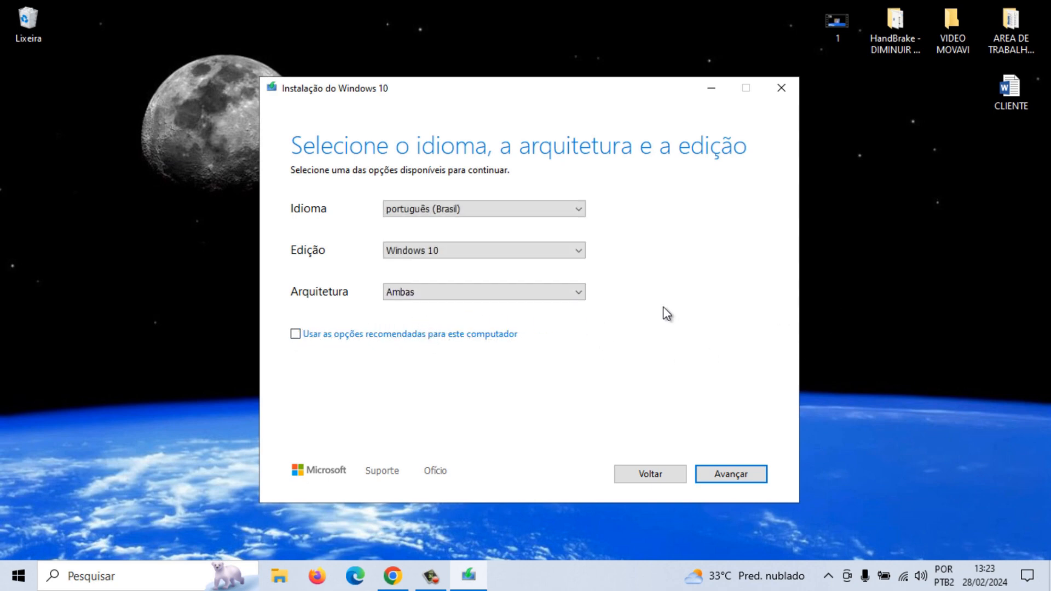
pyautogui.click(470, 297)
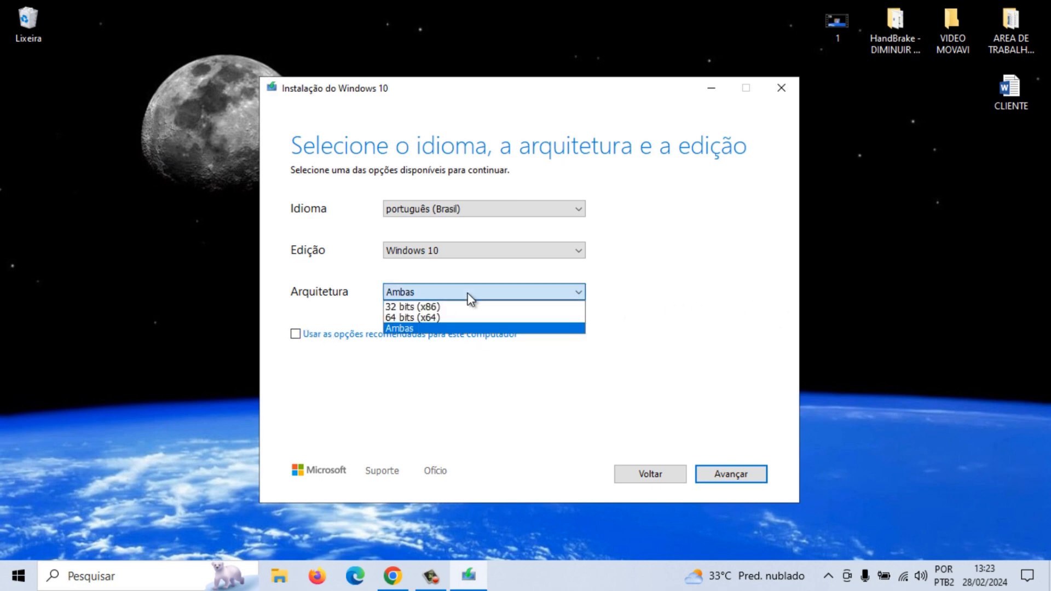
pyautogui.click(448, 316)
pyautogui.click(593, 335)
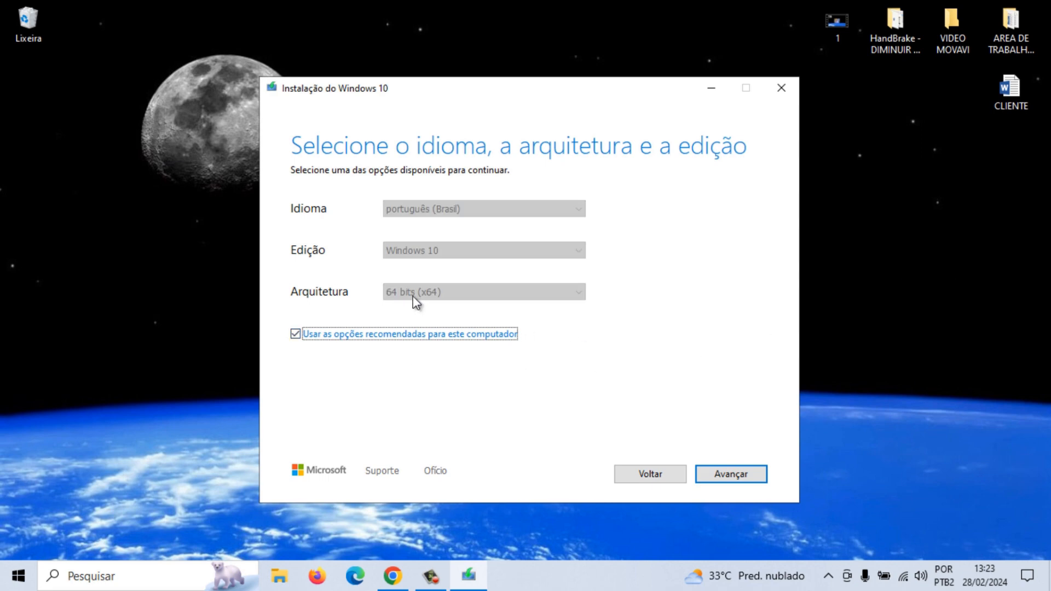
# Create the Windows 10 installation media on USB flash drive E: (ESD-USB) with the recommended options and finish the wizard
pyautogui.click(734, 476)
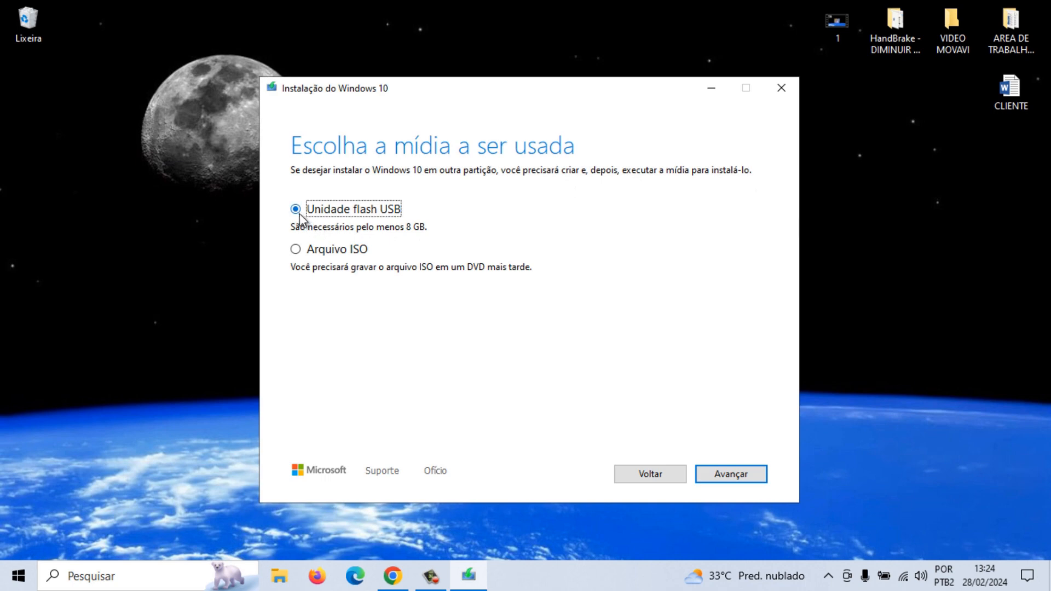
pyautogui.click(748, 475)
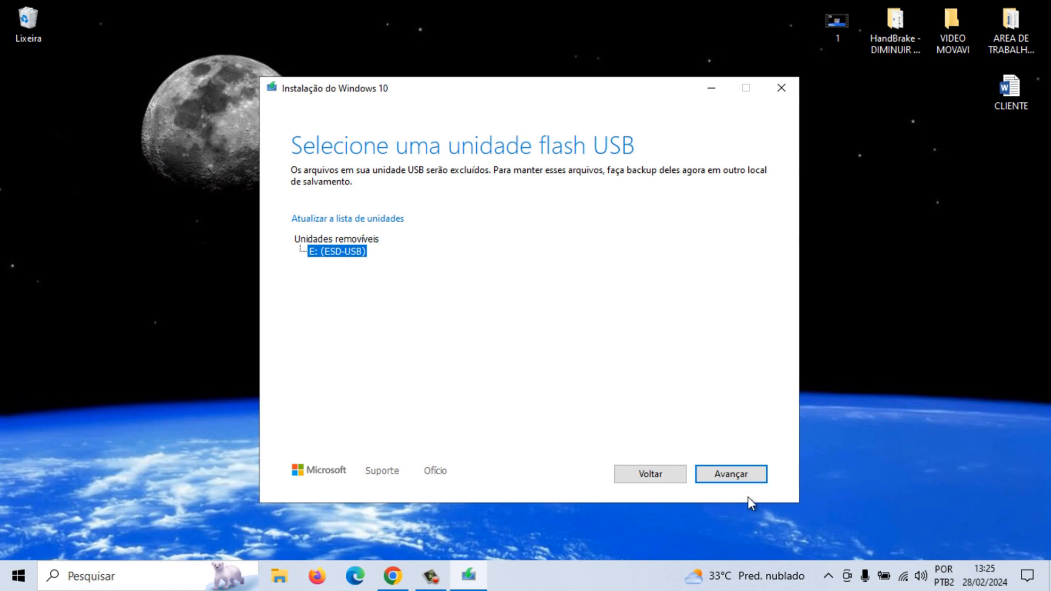
pyautogui.click(749, 482)
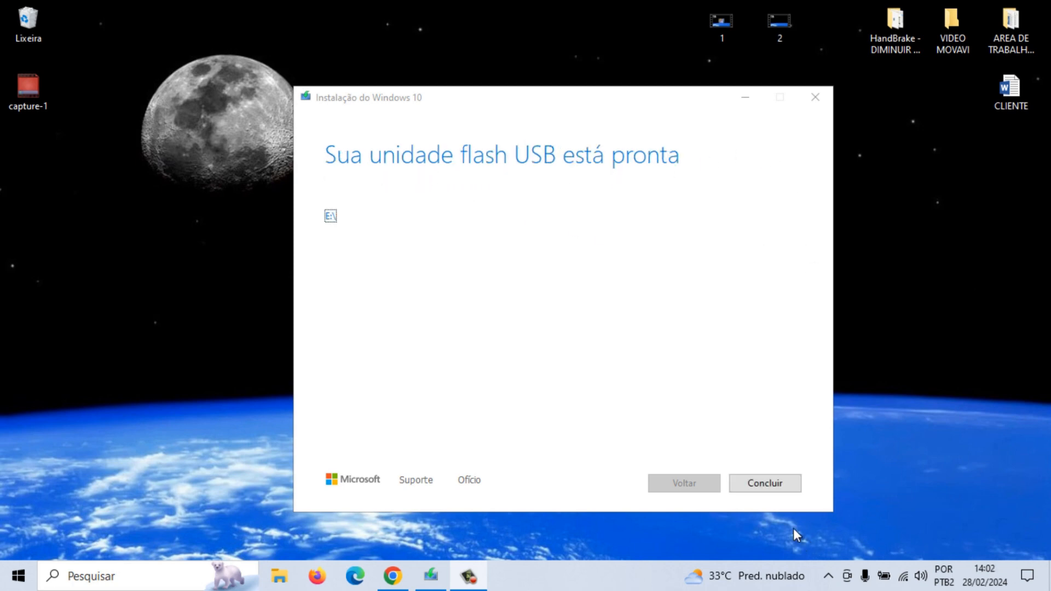
pyautogui.click(787, 484)
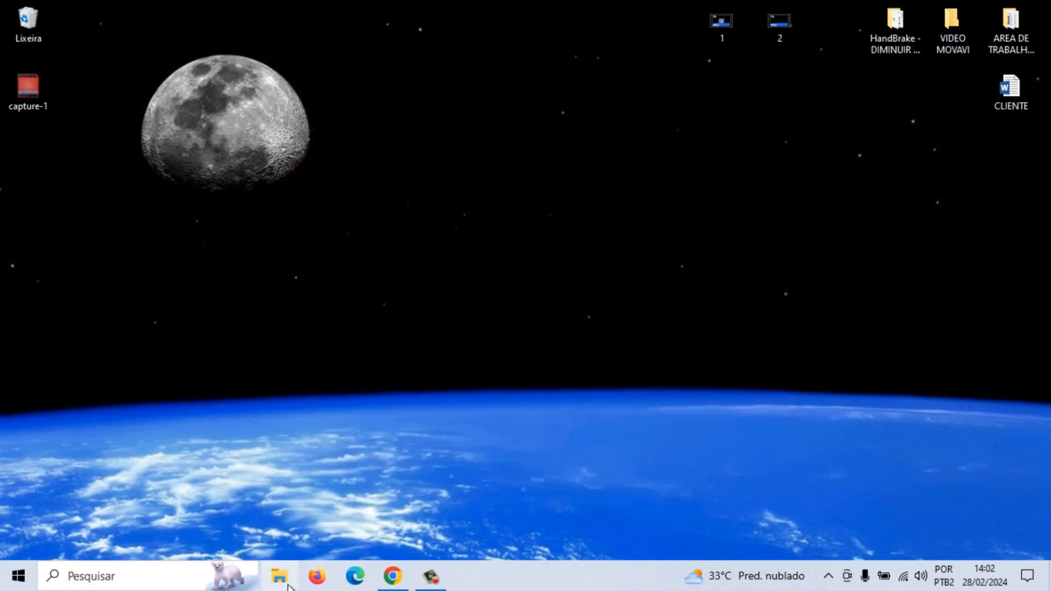
# Inspect the installation files on the ESD-USB (E:) drive in File Explorer, then close the window
pyautogui.click(280, 576)
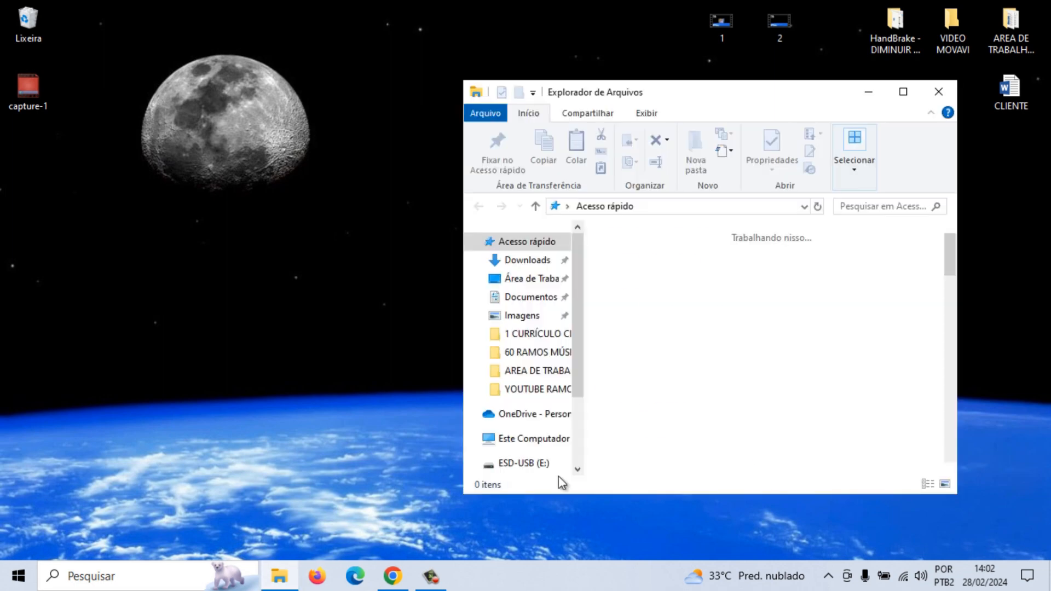
pyautogui.click(913, 90)
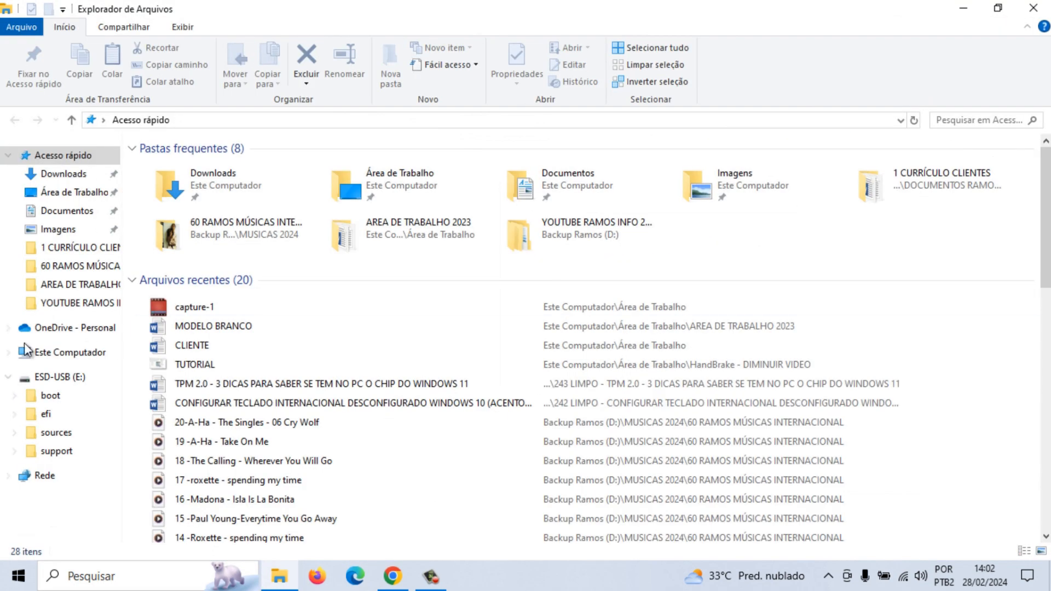
pyautogui.click(70, 352)
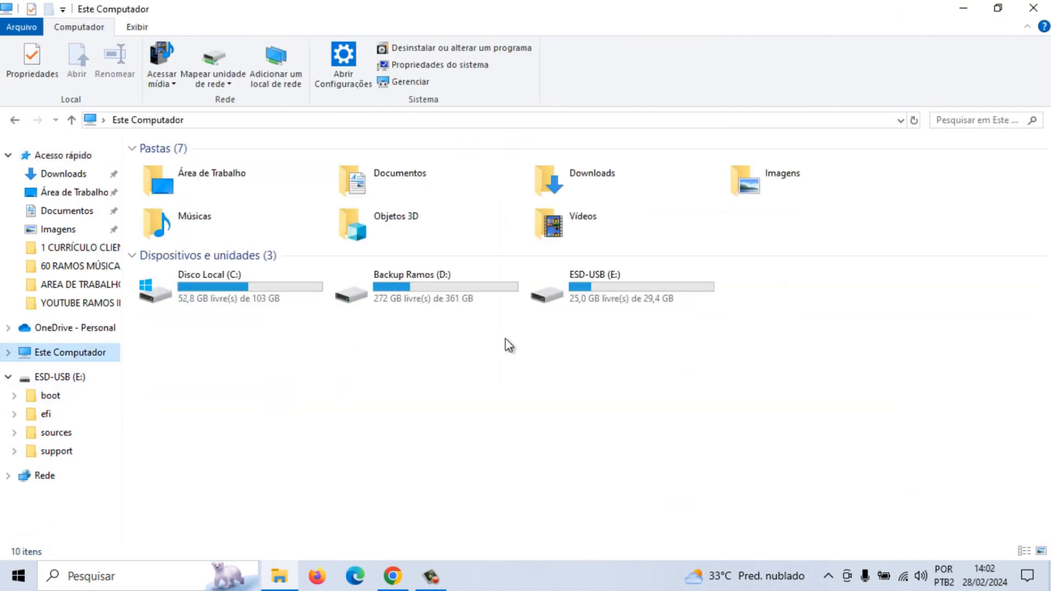
pyautogui.doubleClick(641, 289)
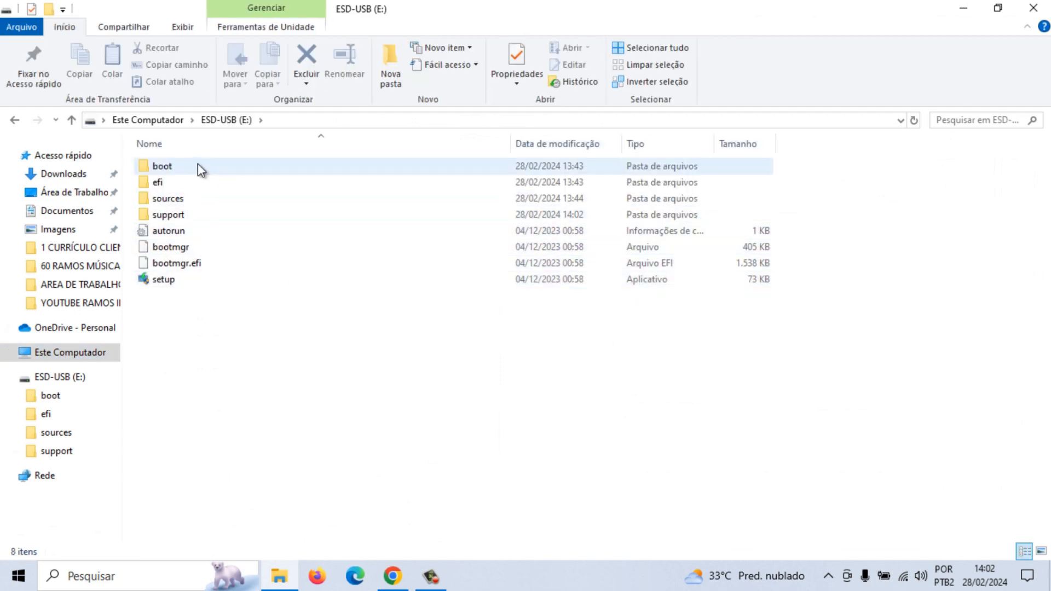
pyautogui.click(15, 120)
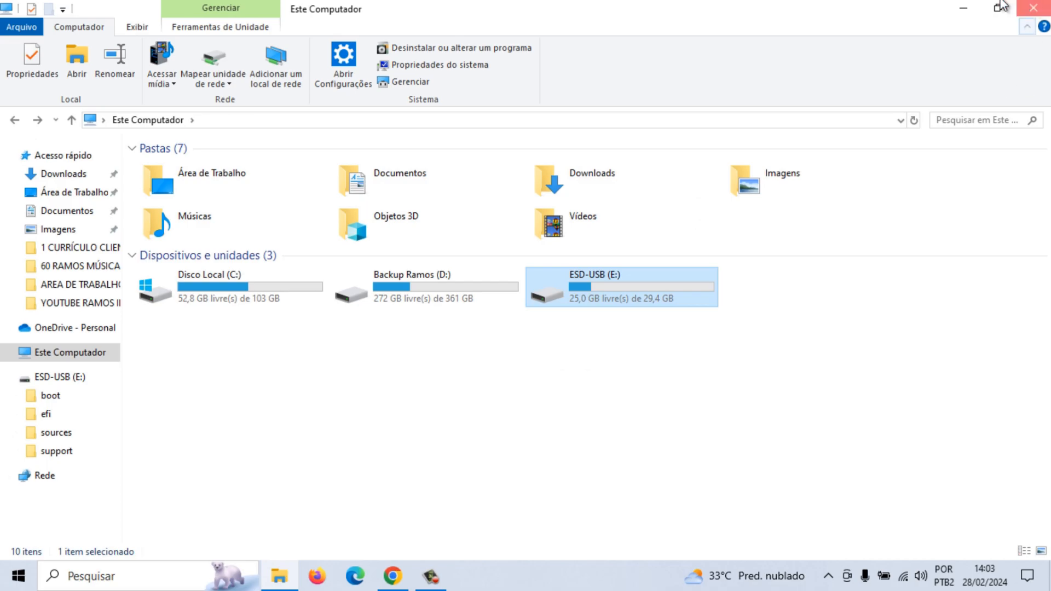
pyautogui.click(1035, 8)
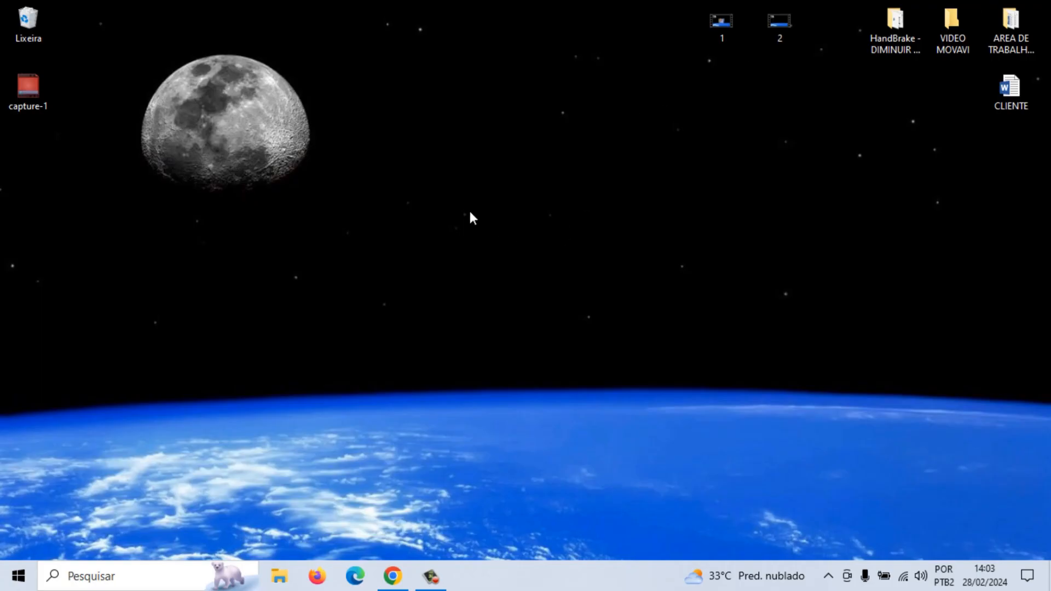